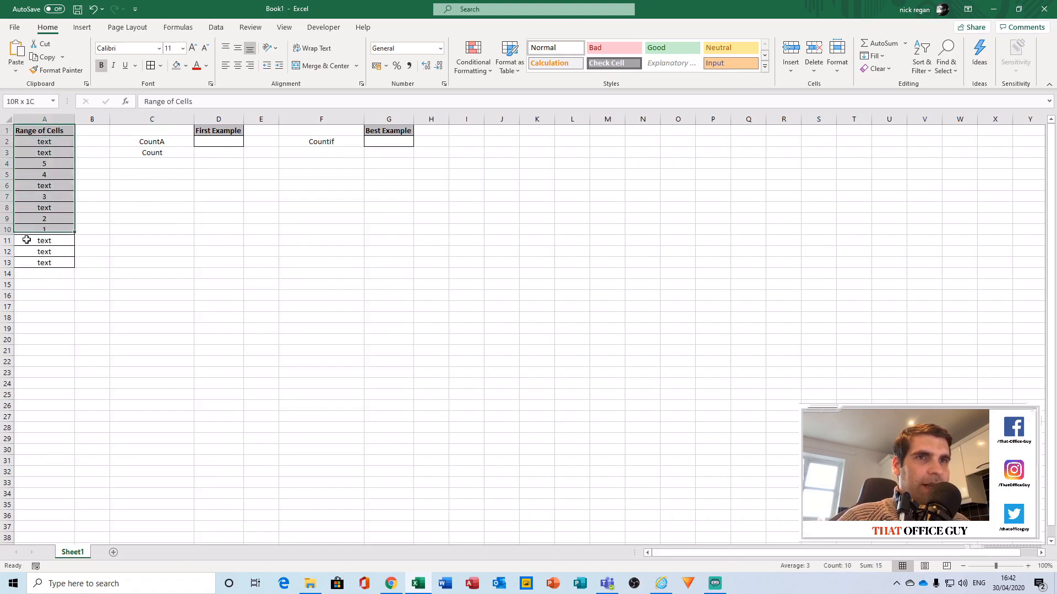
Step: Review the values list in column A and the two empty example result cells D2 and G2
left_click_drag(44, 131, 33, 263)
left_click(53, 151)
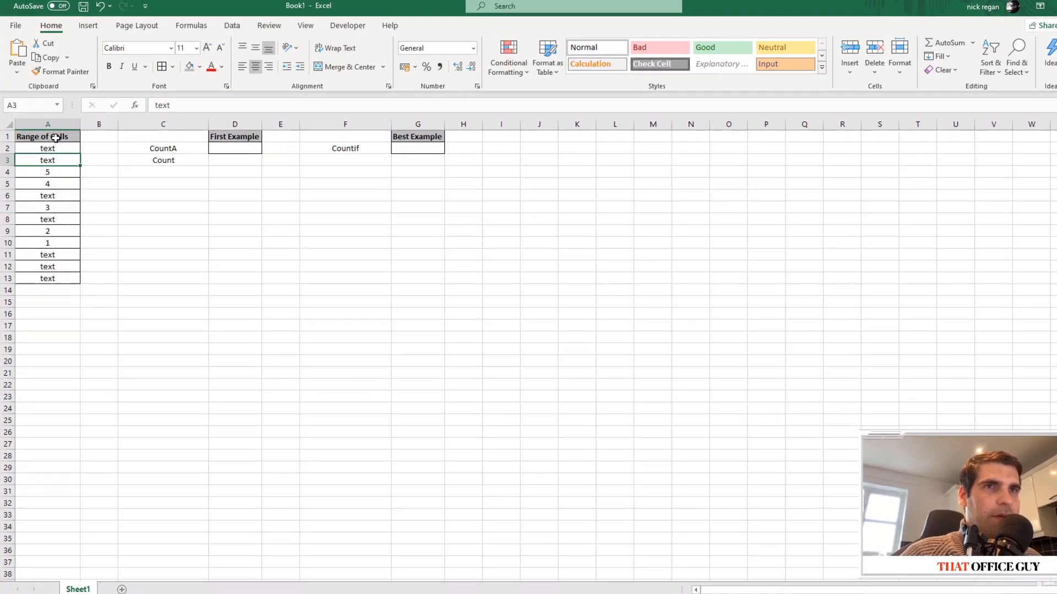
left_click_drag(50, 132, 49, 267)
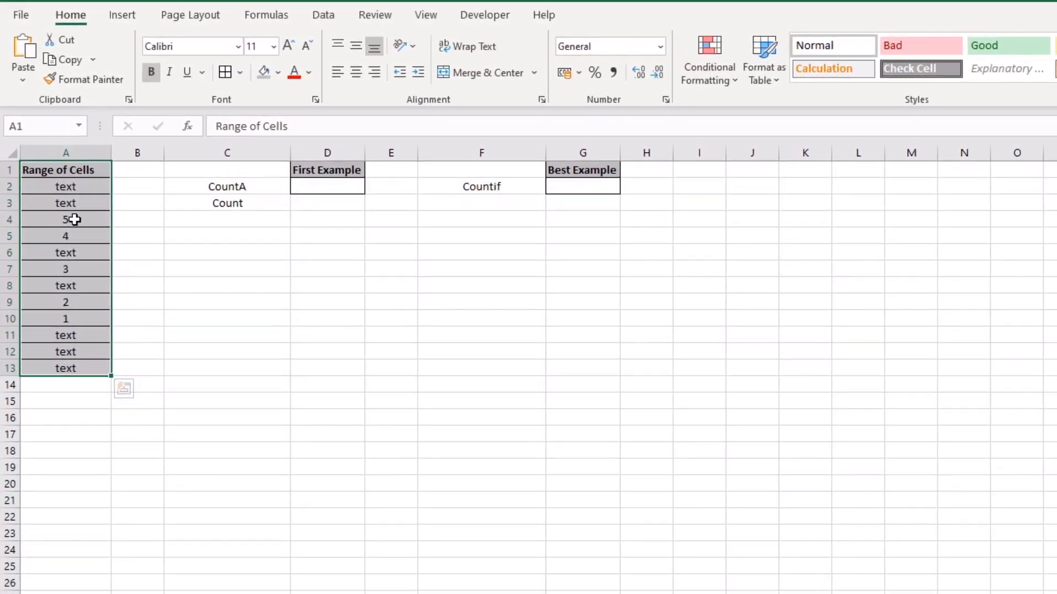
left_click(73, 213)
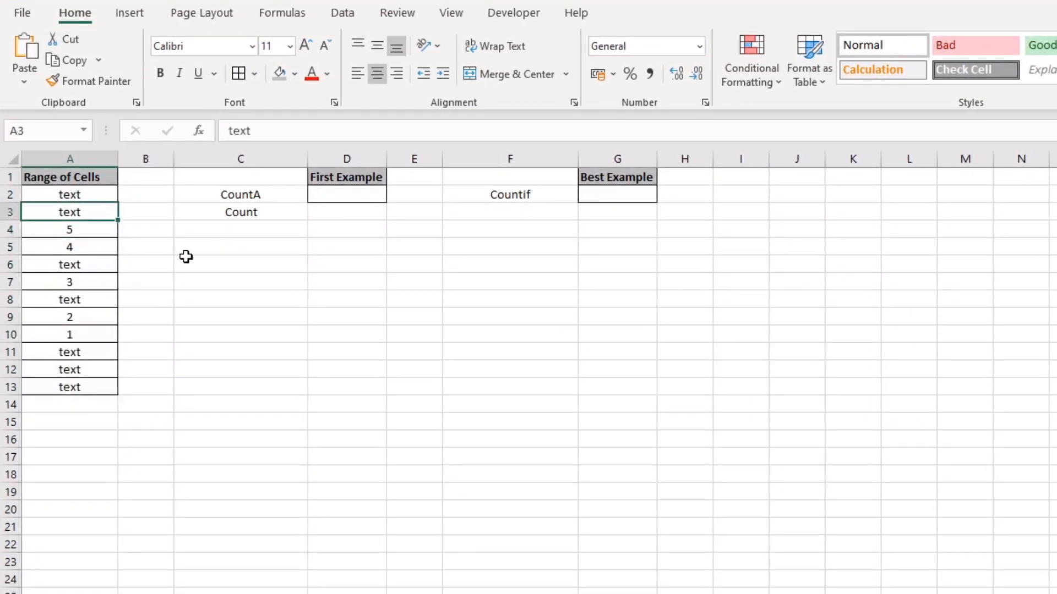
left_click(333, 200)
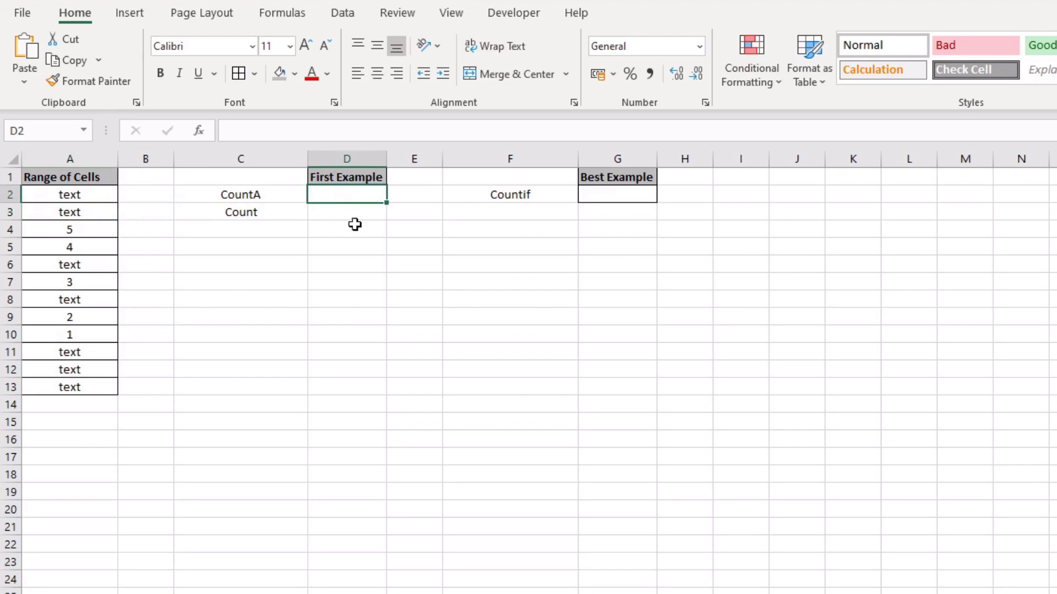
left_click(621, 200)
left_click(368, 197)
left_click(603, 195)
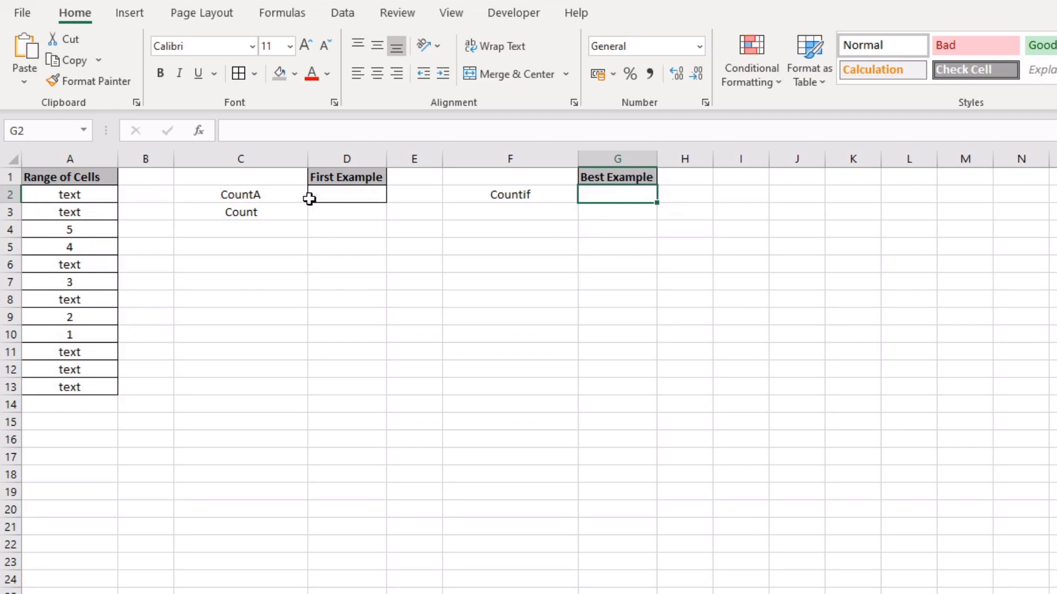
left_click(328, 194)
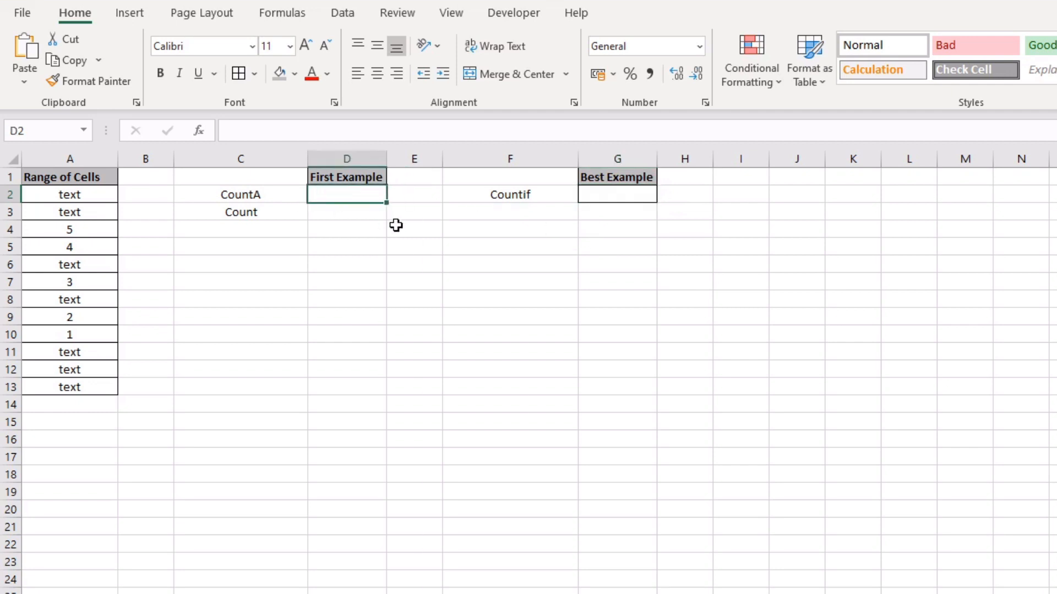
type("=")
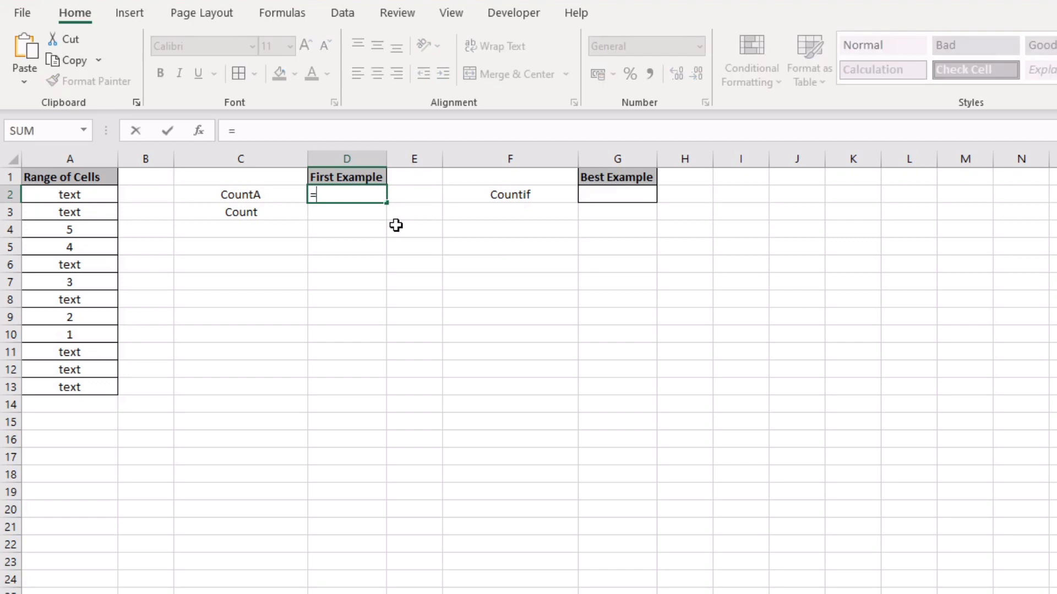
type("counta")
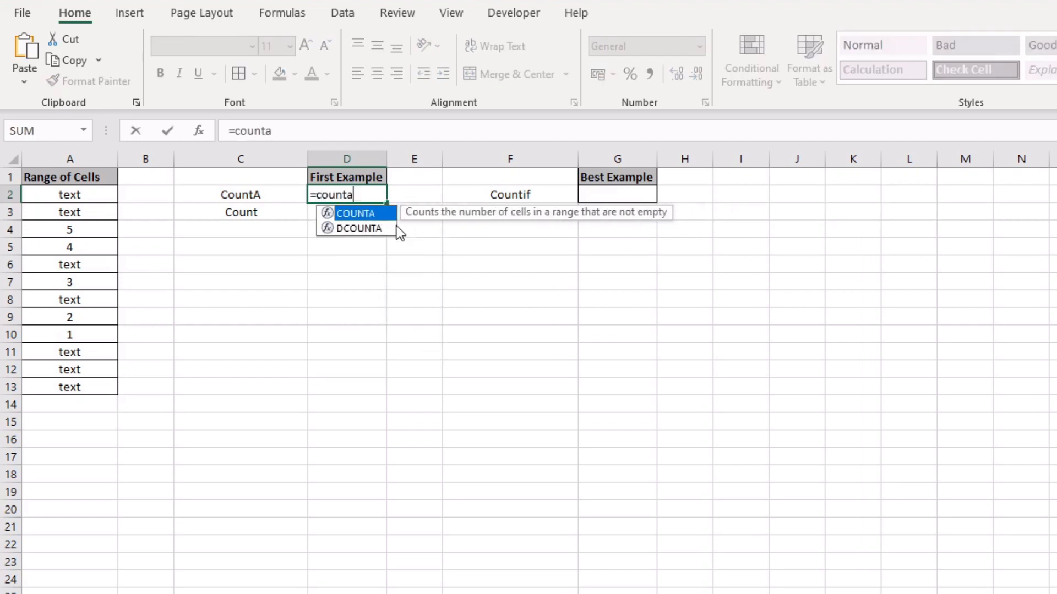
type("(")
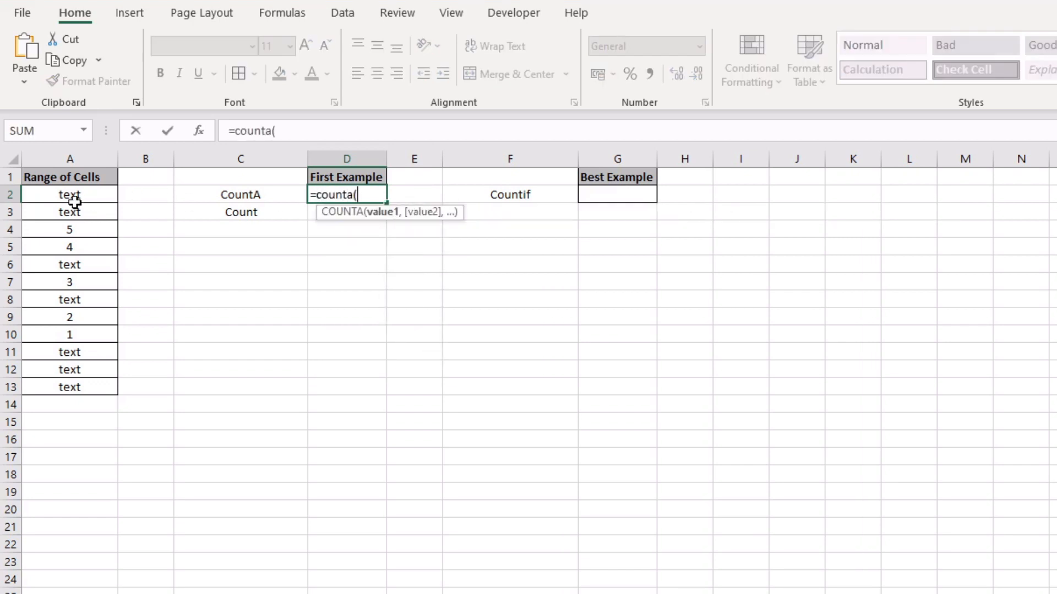
Step: Enter =COUNTA(A2:A13)-COUNT(A2:A13) in D2 so it returns 7
left_click_drag(70, 196, 46, 385)
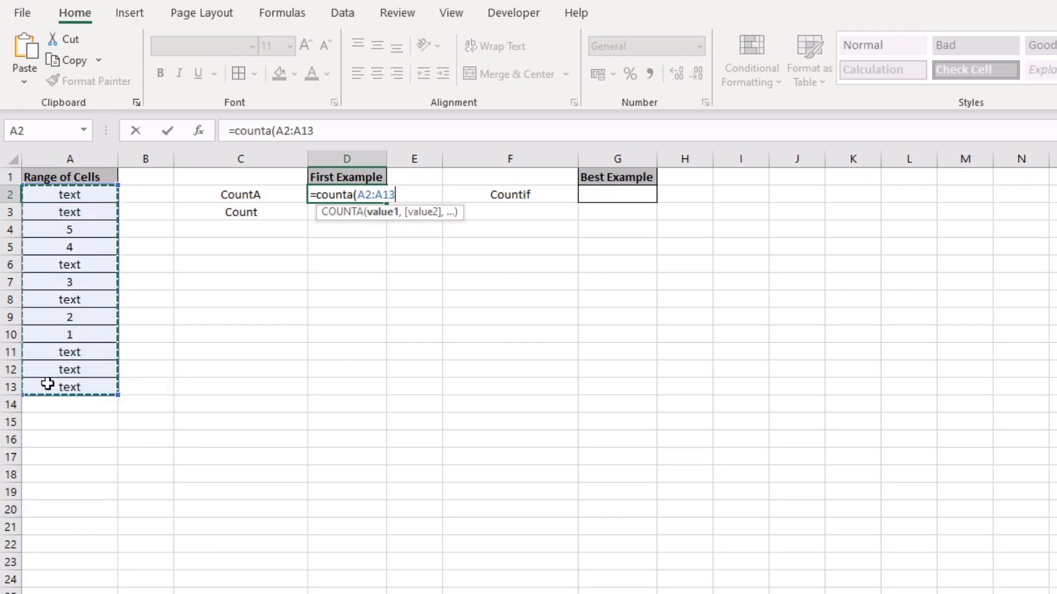
type(")-")
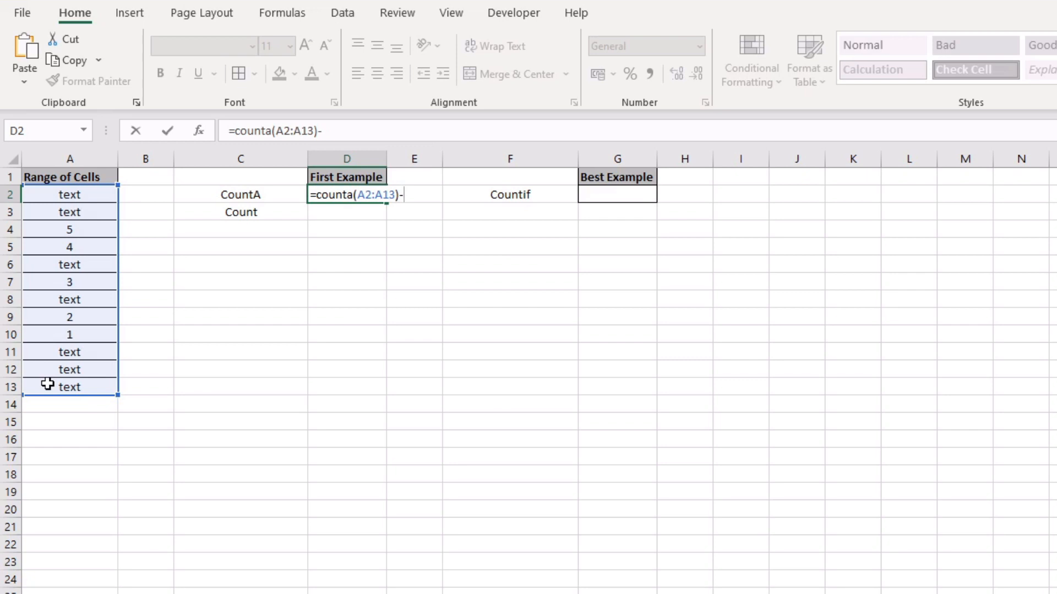
type("count(")
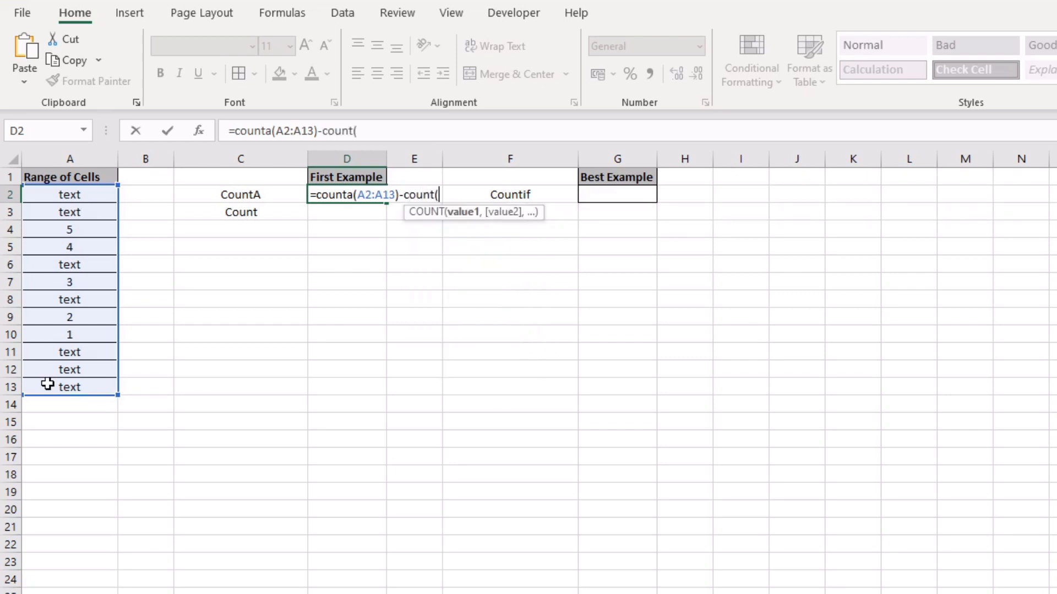
left_click_drag(69, 195, 44, 388)
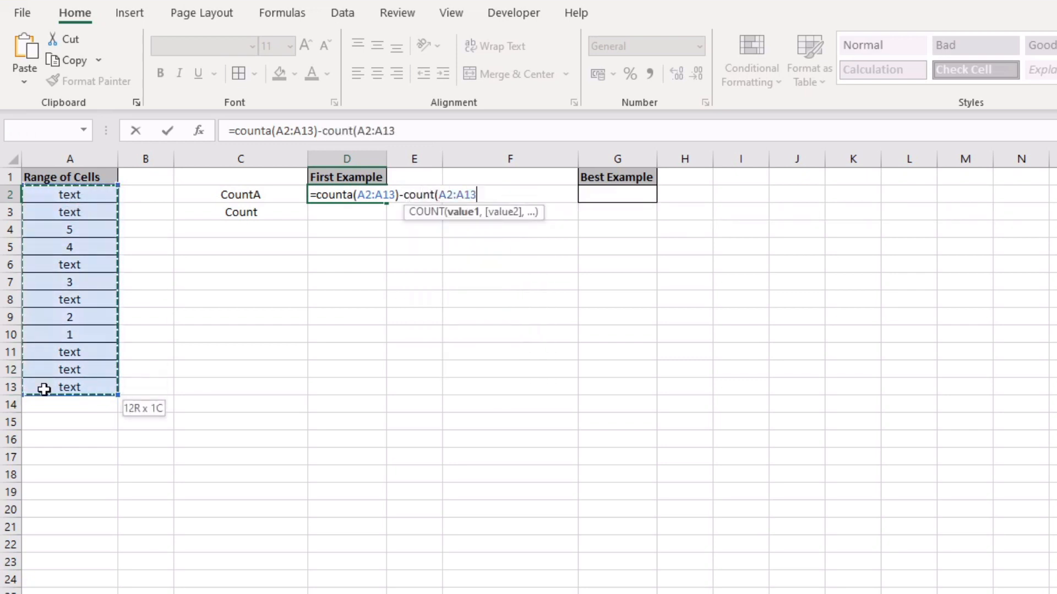
type(")")
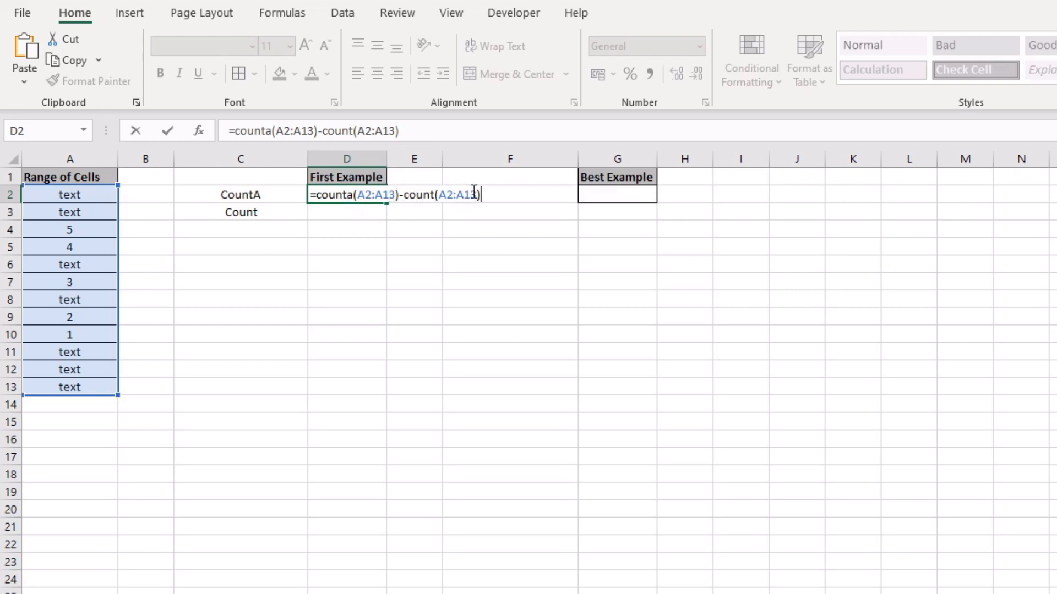
key("Return")
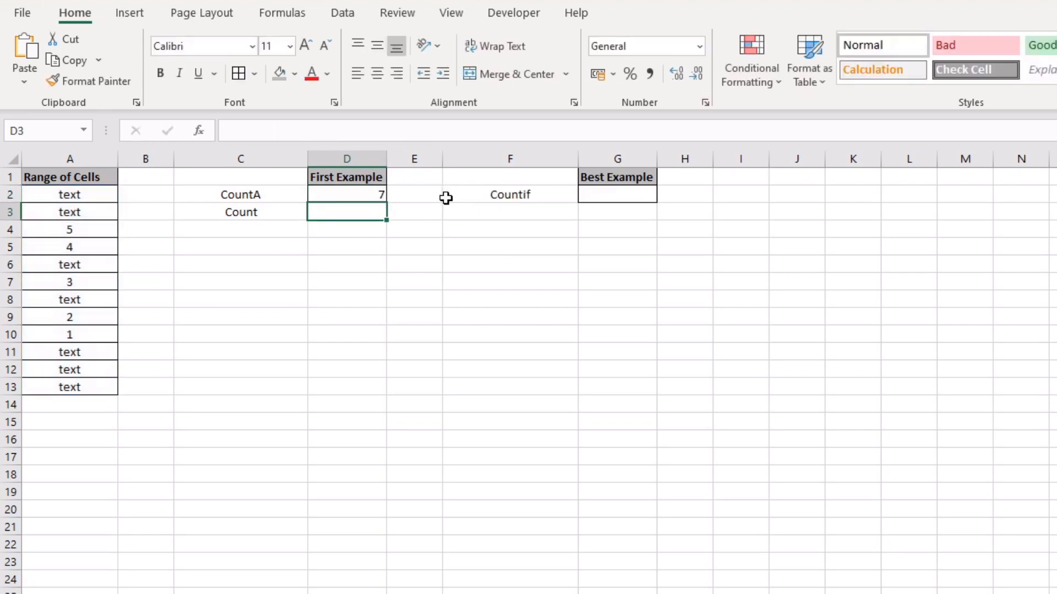
left_click(342, 195)
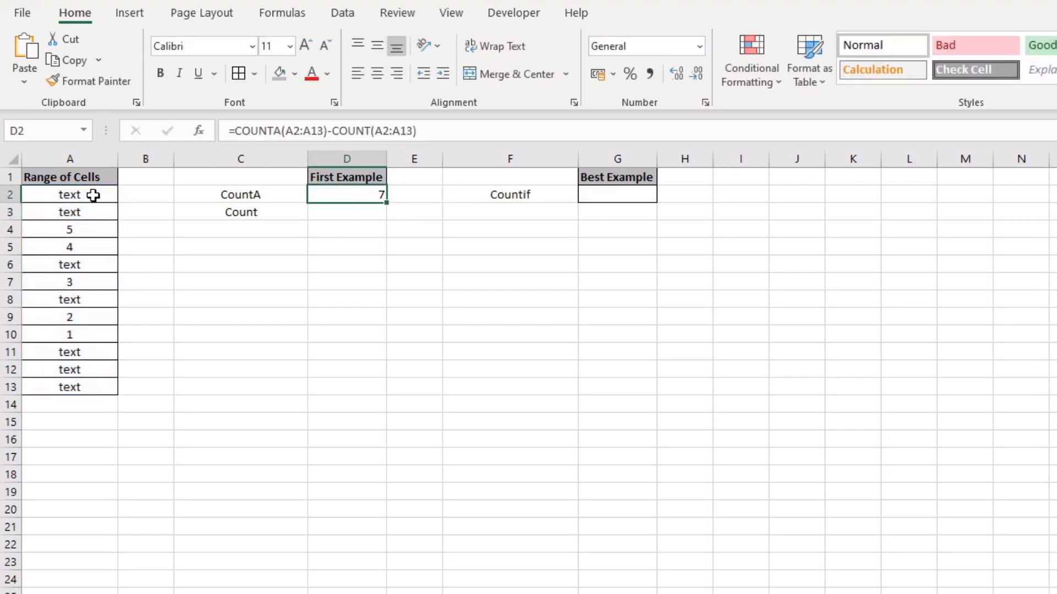
left_click(90, 196)
left_click_drag(88, 208, 90, 199)
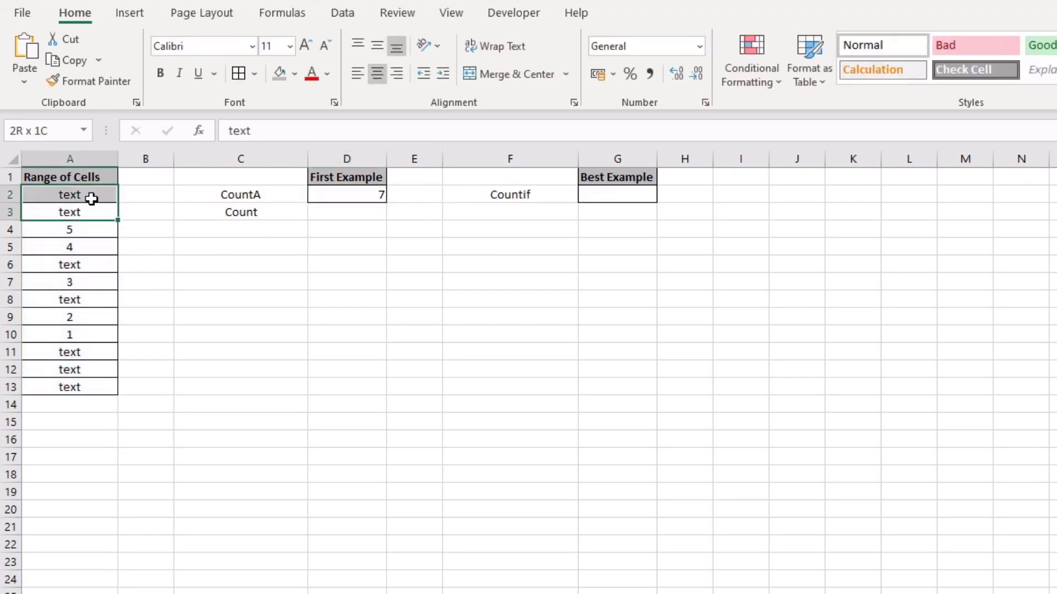
left_click(83, 265, "ctrl")
left_click(76, 300, "ctrl")
left_click_drag(78, 352, 76, 386)
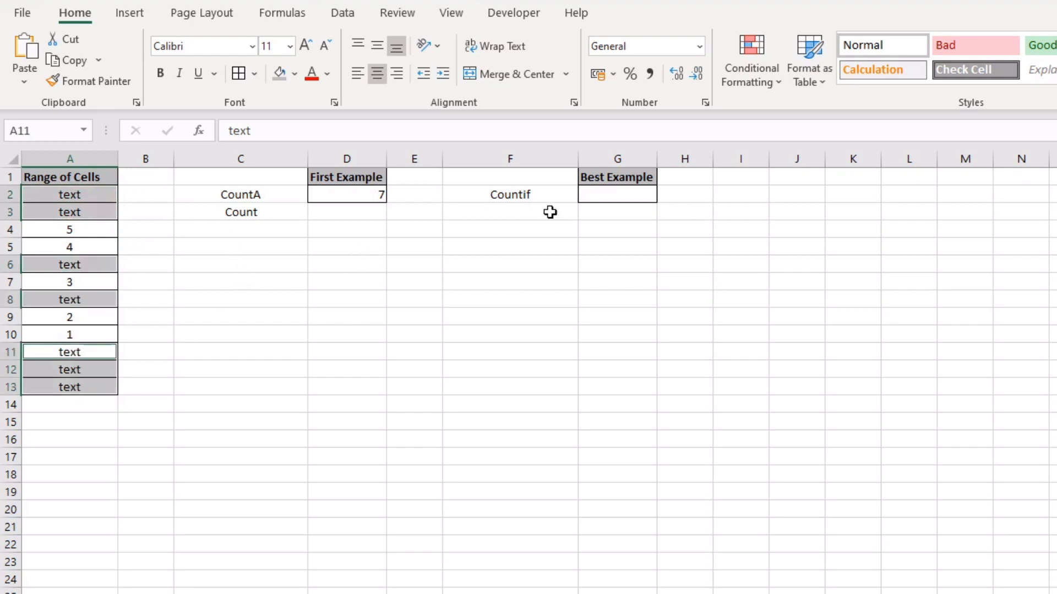
left_click(361, 195)
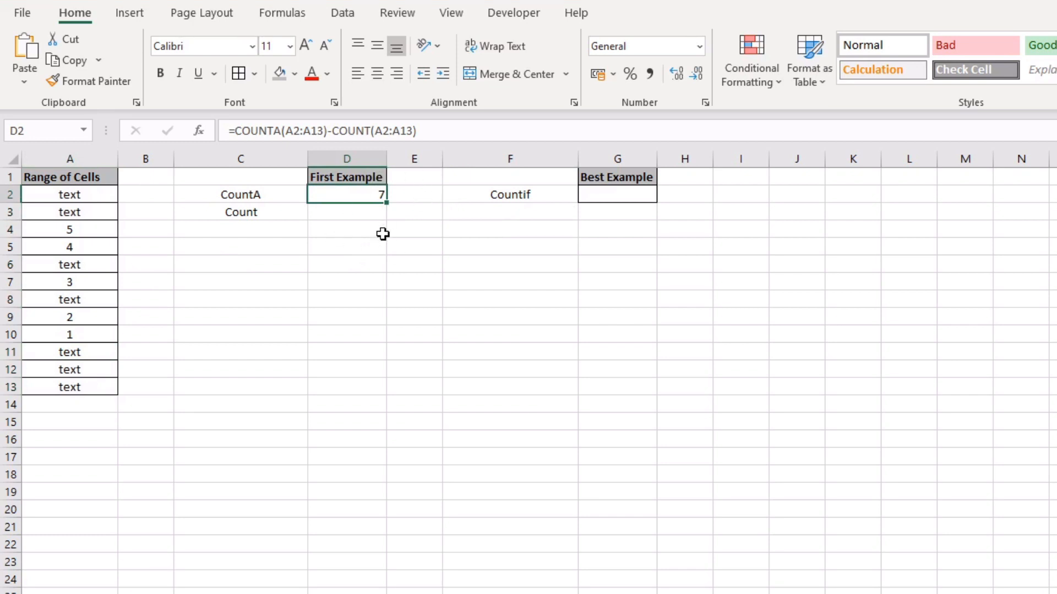
left_click(600, 201)
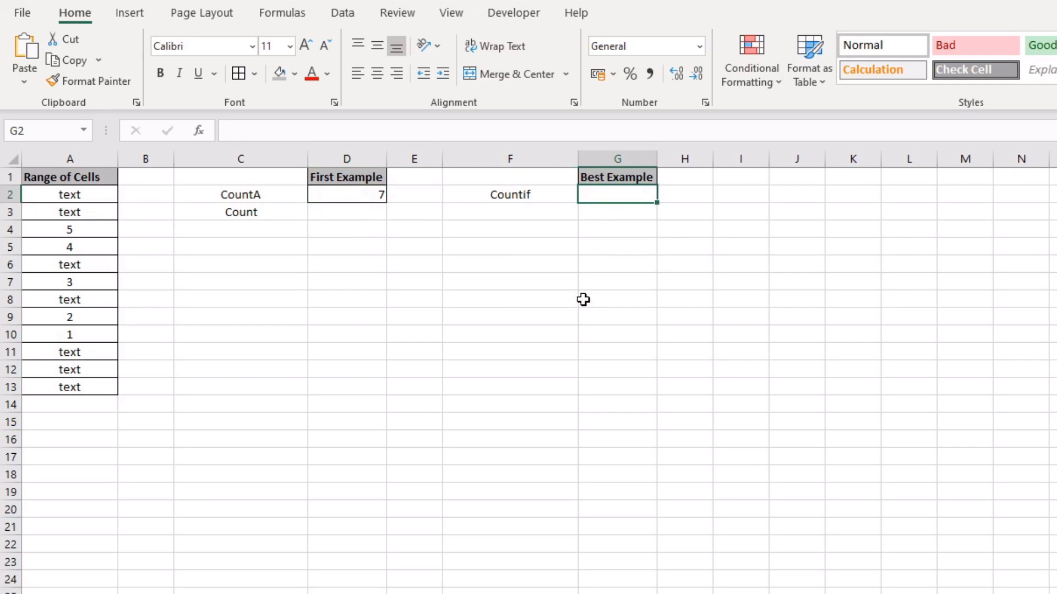
type("=cou")
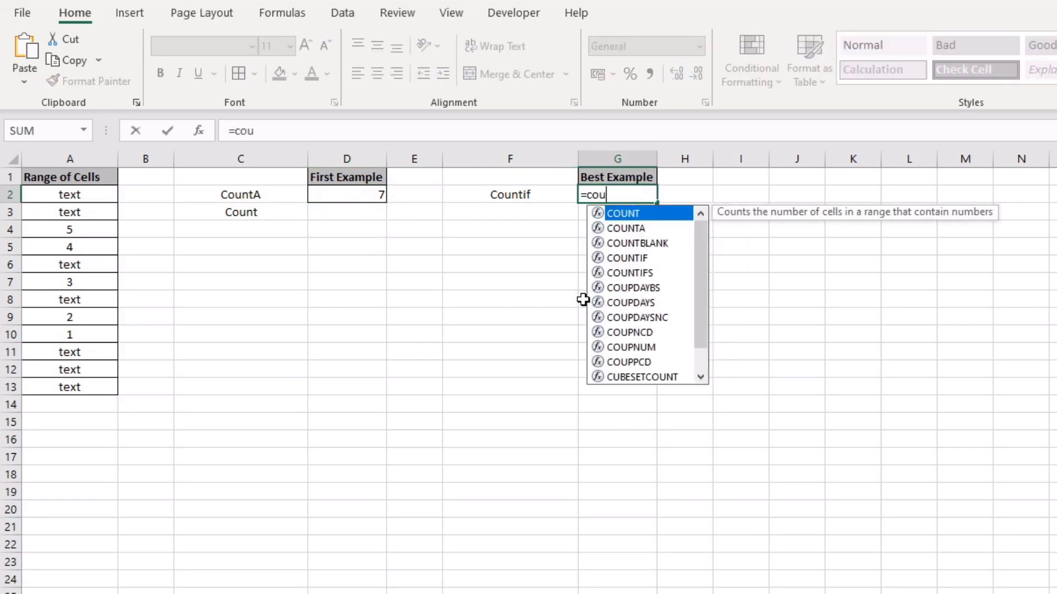
type("ntif")
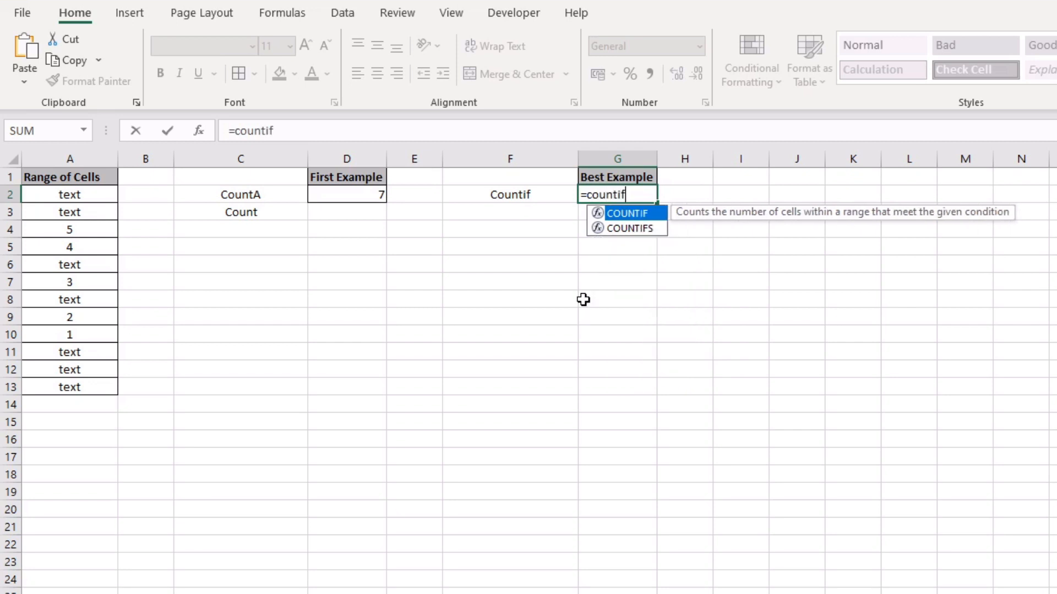
type("(")
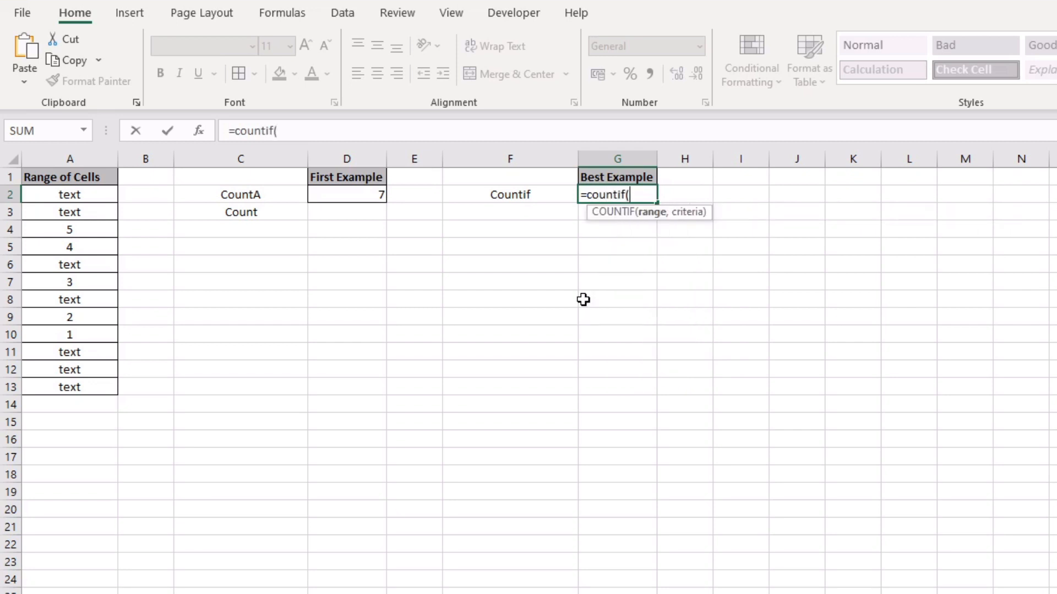
Step: Enter =COUNTIF(A2:A13,"*") in G2 so it returns 7
left_click_drag(71, 200, 51, 388)
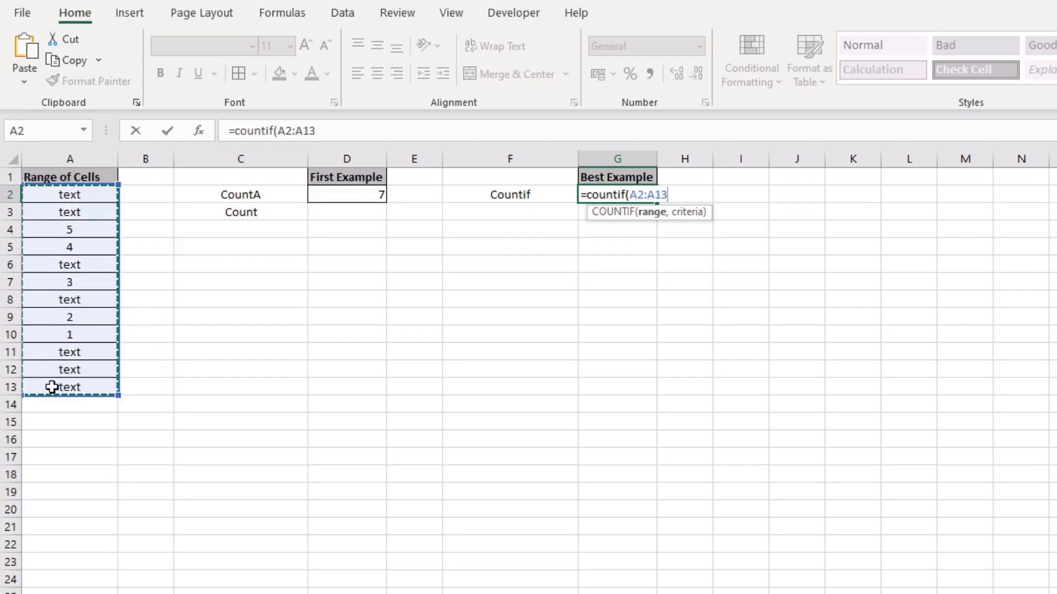
type(",")
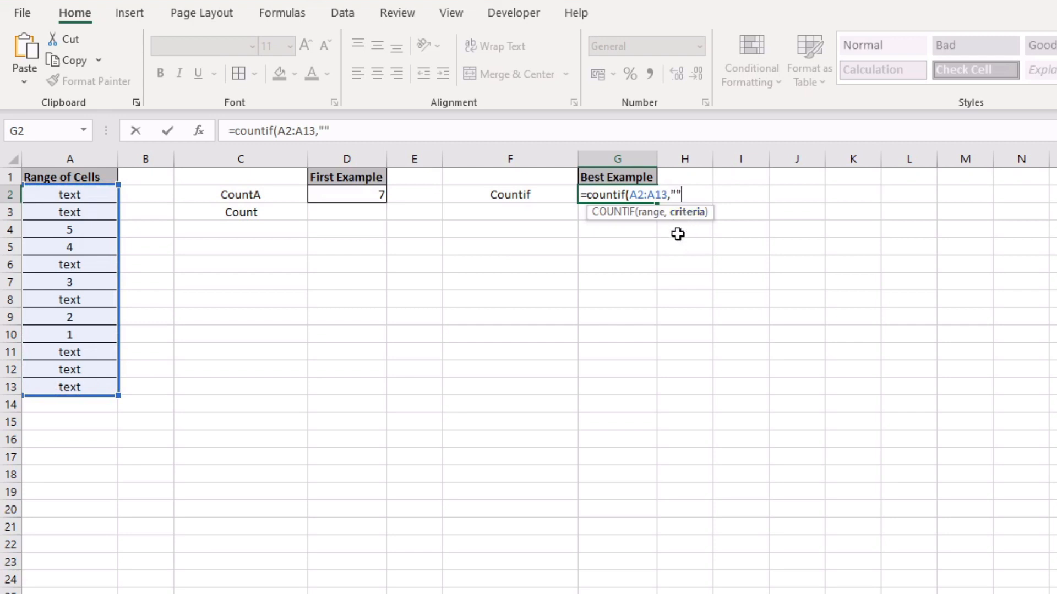
left_click(325, 130)
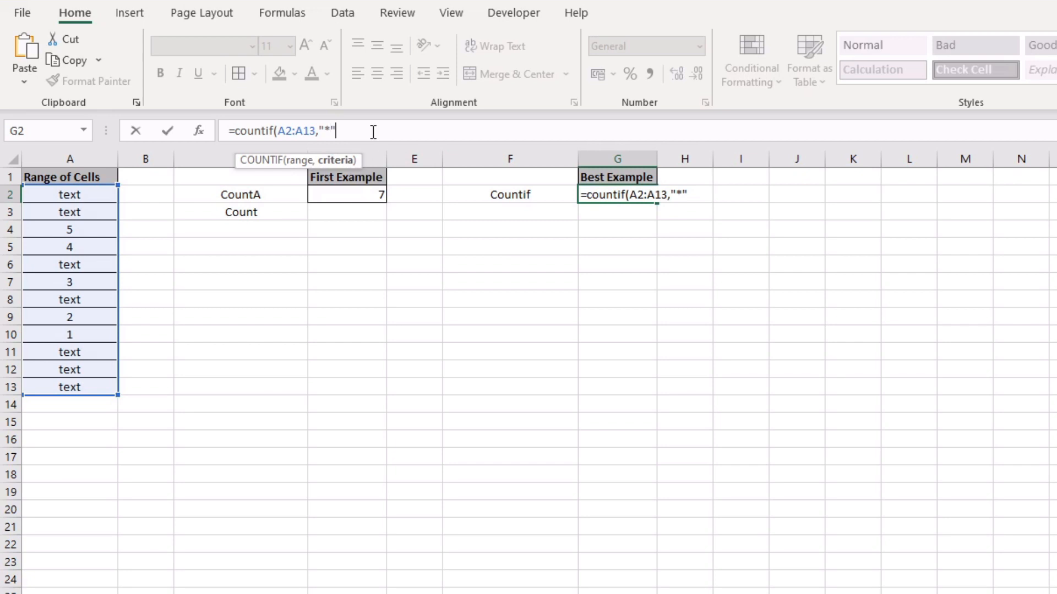
type(")")
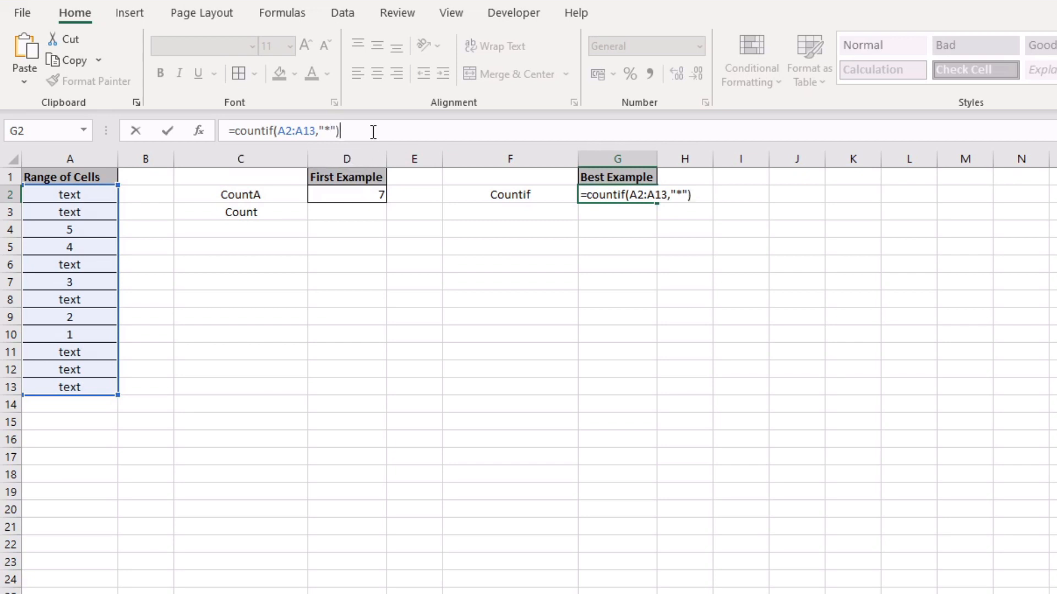
key("Return")
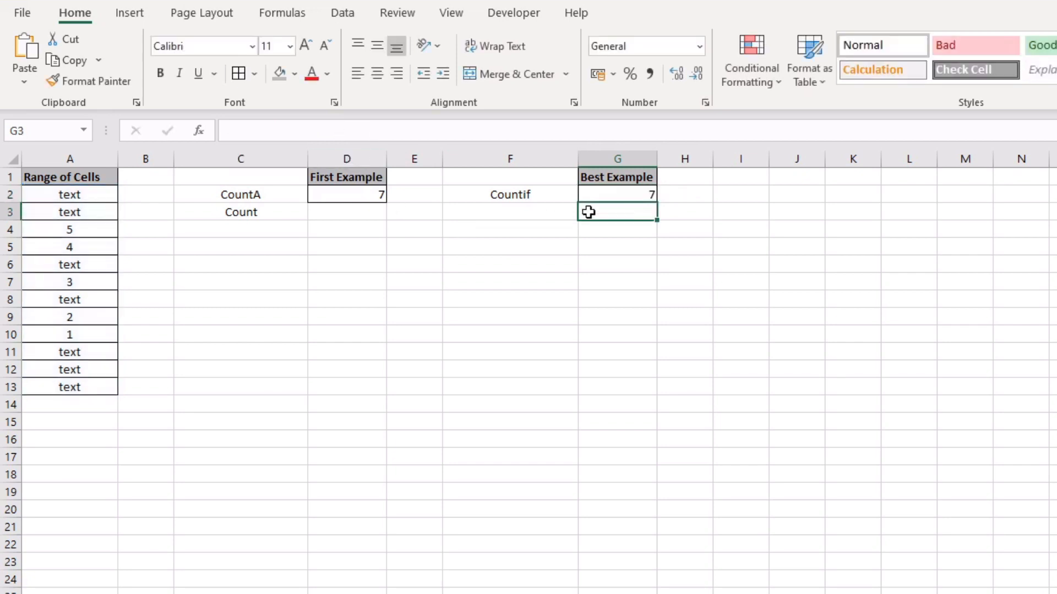
left_click(630, 198)
left_click(311, 135)
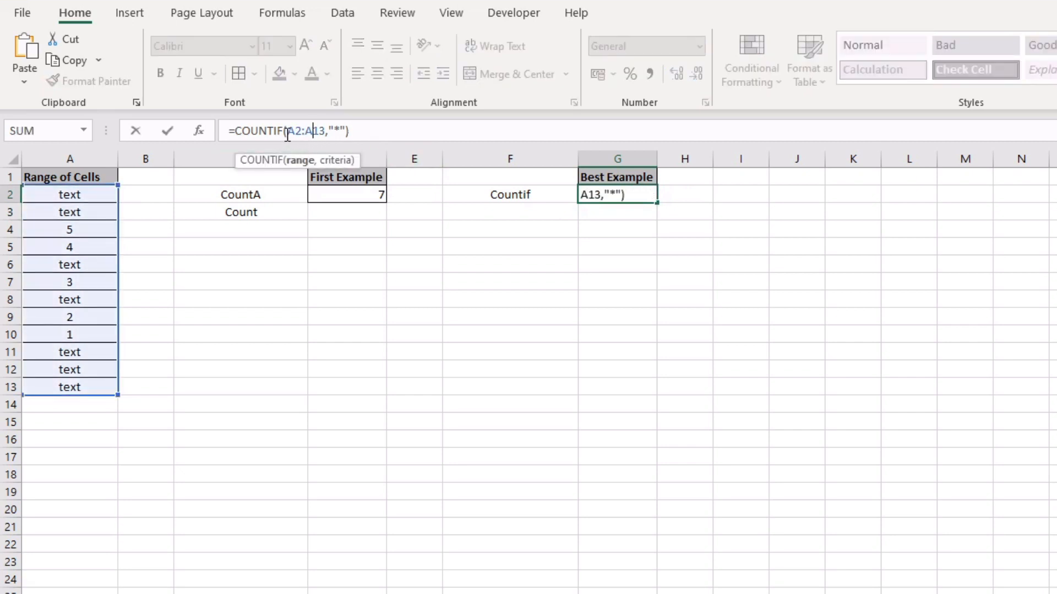
left_click_drag(287, 133, 315, 133)
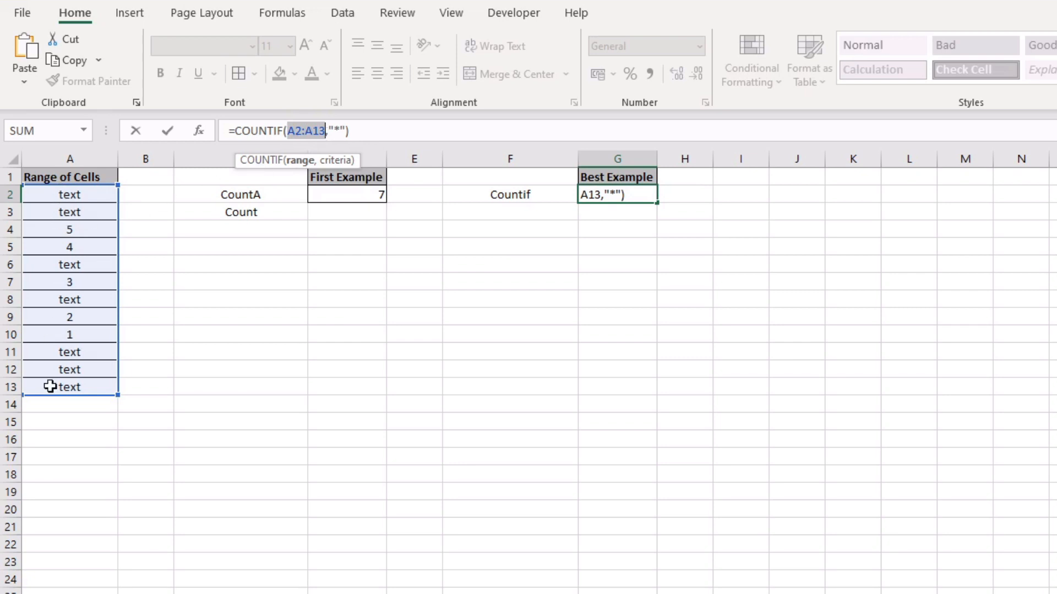
left_click(341, 130)
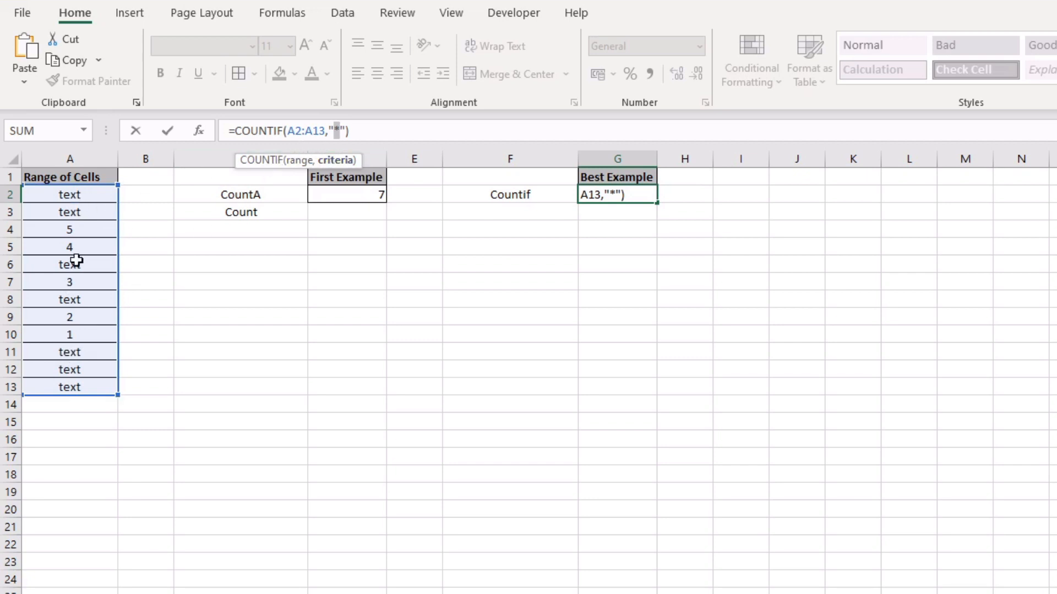
key("Return")
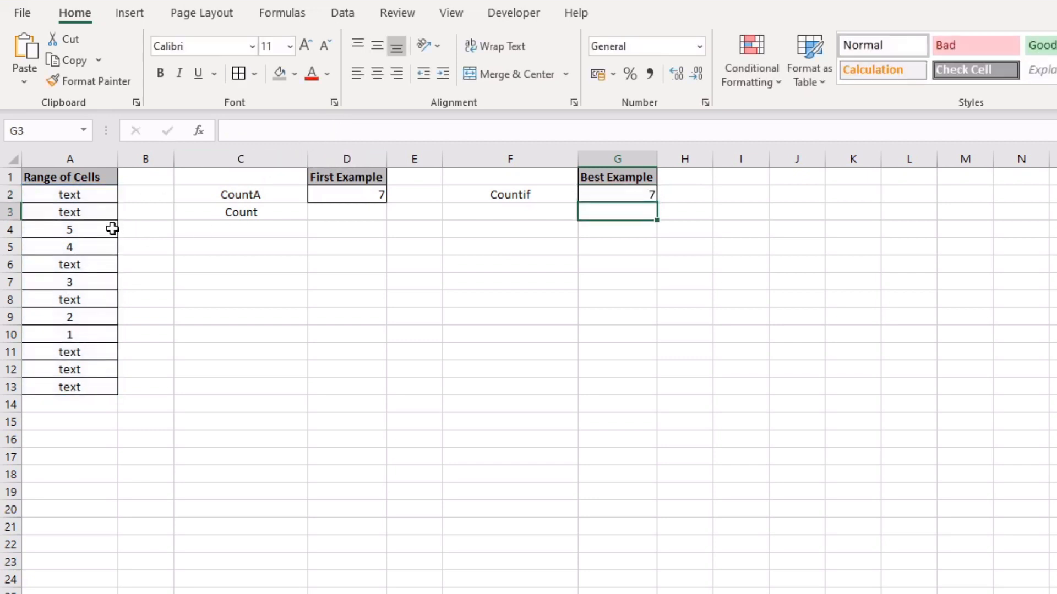
Step: Clear A3 (counts drop to 6), then enter 'game' so both counts return to 7
left_click(66, 212)
key("Delete")
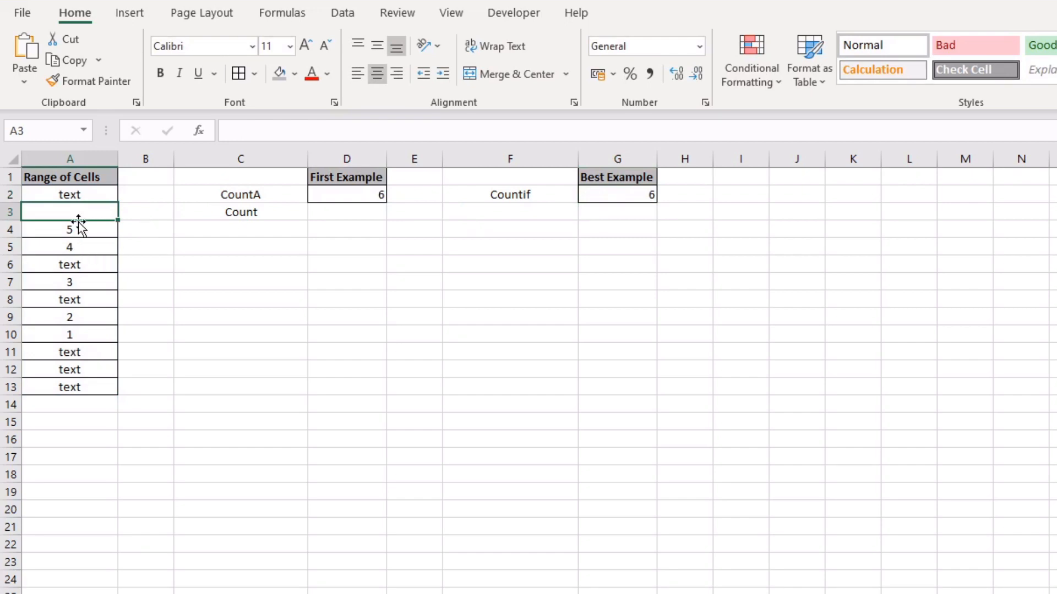
type("ga")
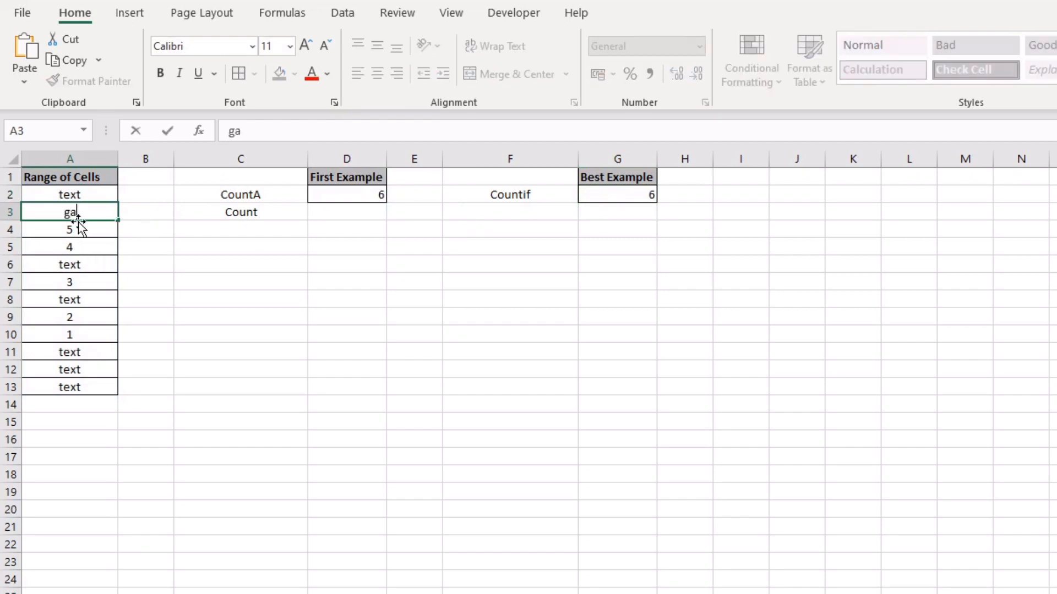
type("me")
key("Return")
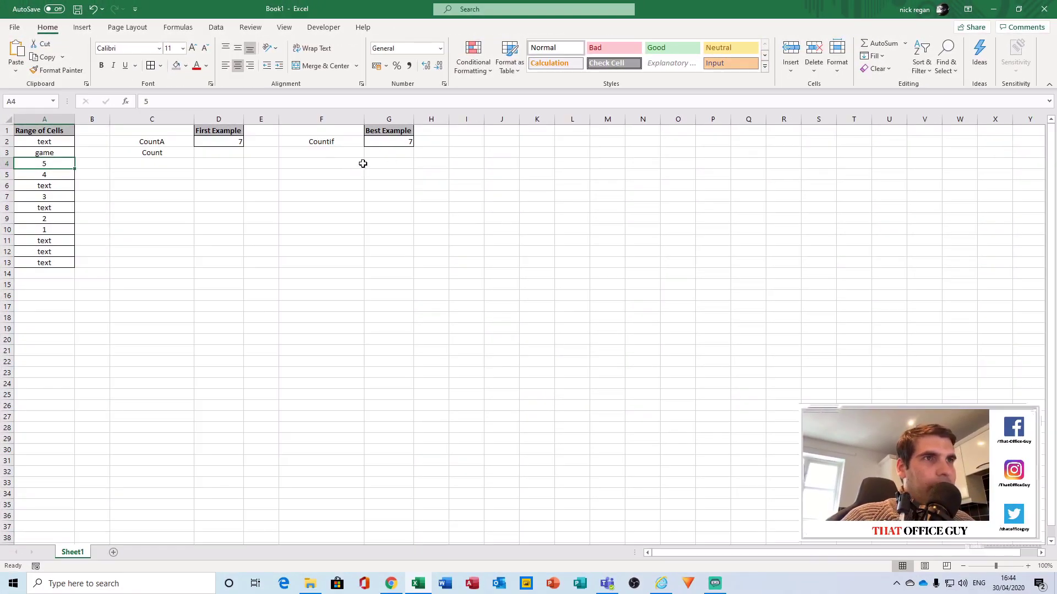
left_click(392, 163)
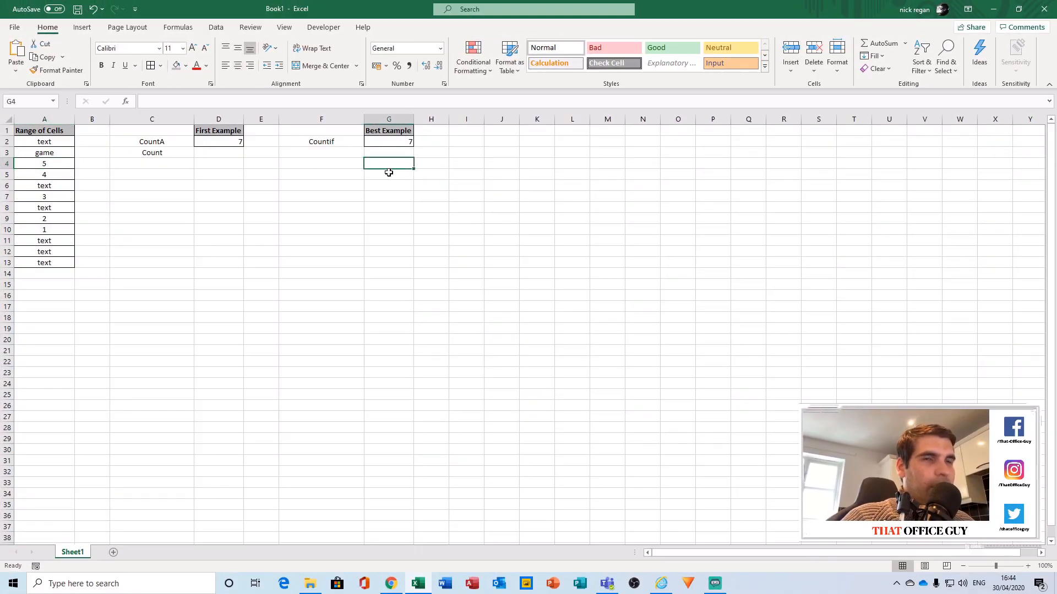